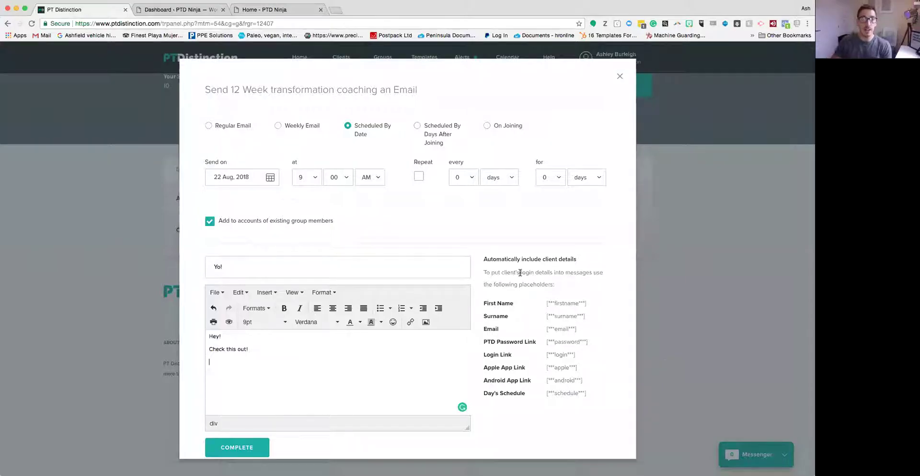
Step: Start a new line below 'Check this out!' and bring up the Insert/edit image dialog
{"action": "left_click", "coordinate": [324, 366]}
{"action": "left_click", "coordinate": [425, 321]}
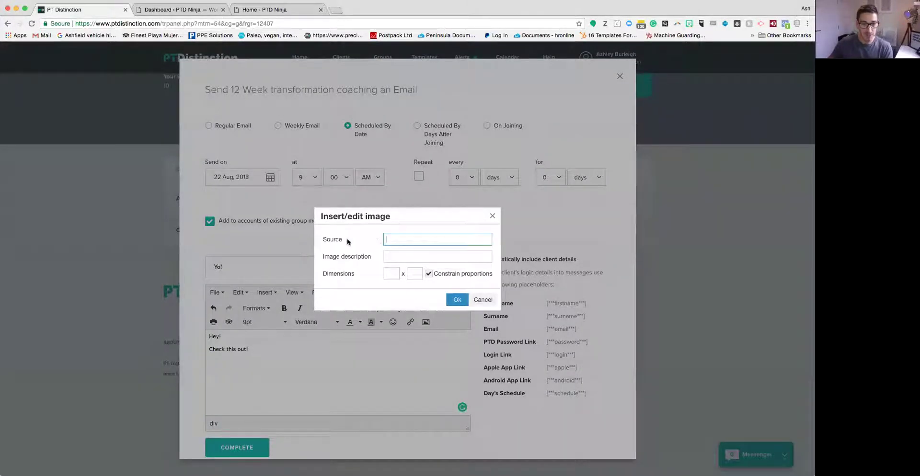
{"action": "left_click_drag", "start_coordinate": [357, 274], "coordinate": [318, 242]}
{"action": "left_click", "coordinate": [347, 255]}
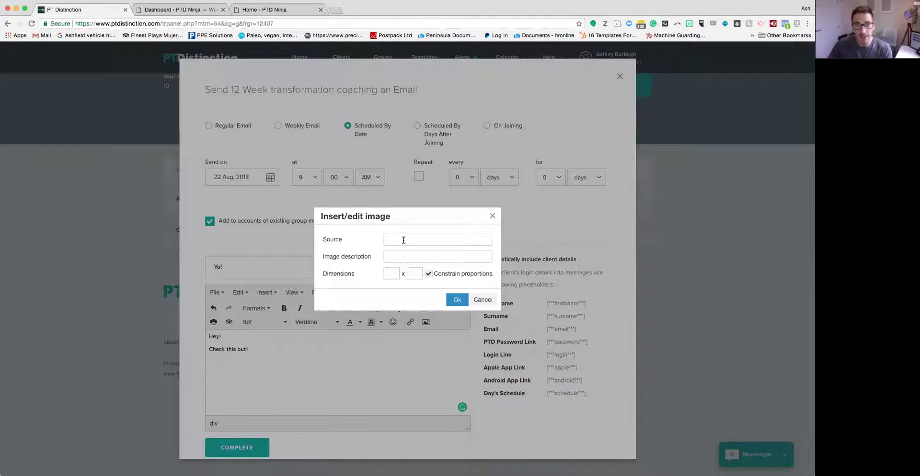
Step: Copy the PTD Ninjas mascot image address from the PTD Ninja home page
{"action": "left_click", "coordinate": [279, 11]}
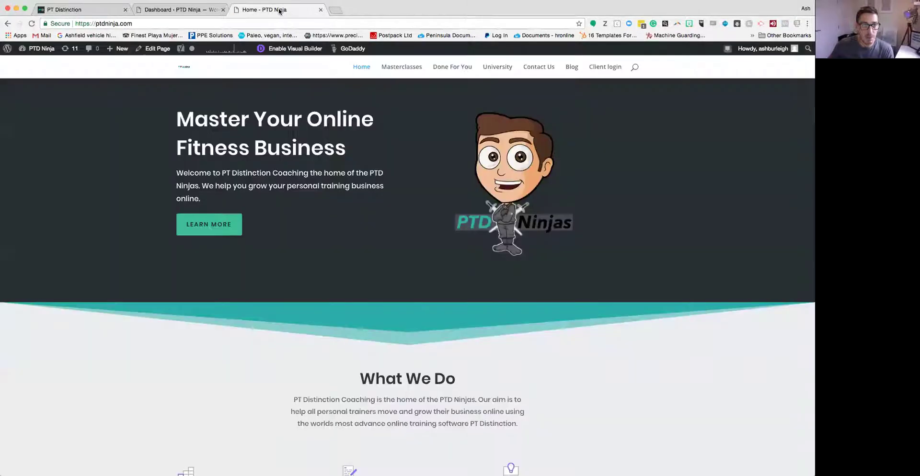
{"action": "right_click", "coordinate": [500, 170]}
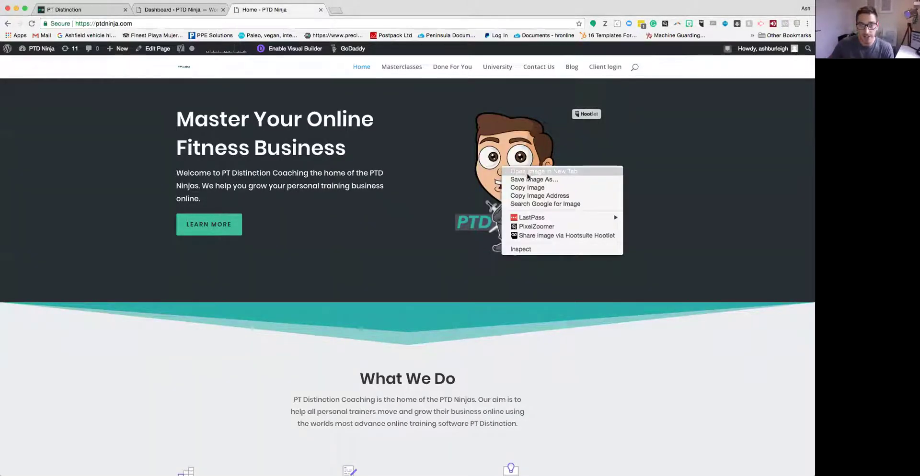
{"action": "left_click", "coordinate": [536, 197]}
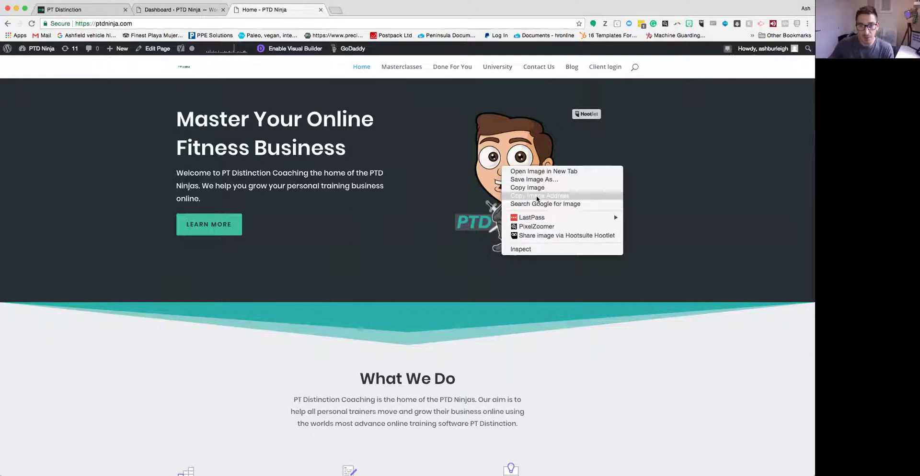
{"action": "left_click", "coordinate": [189, 10]}
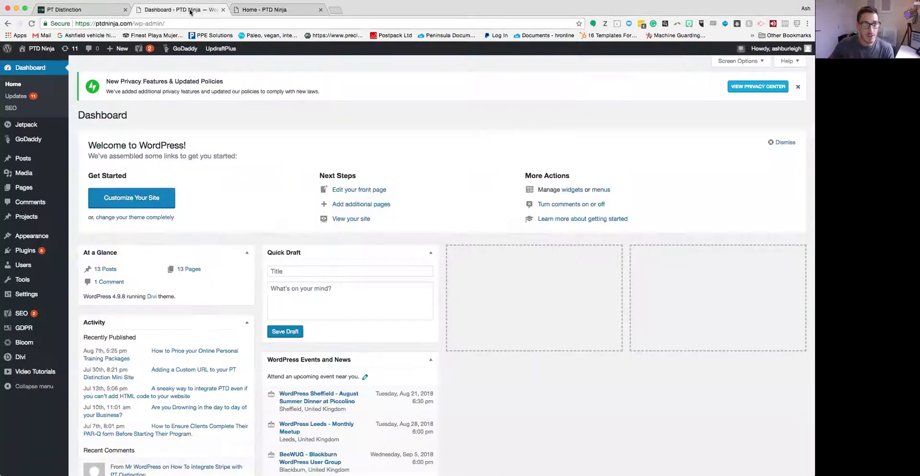
Step: Embed the mascot image in the email from its pasted address at 1080 x 976
{"action": "left_click", "coordinate": [117, 14]}
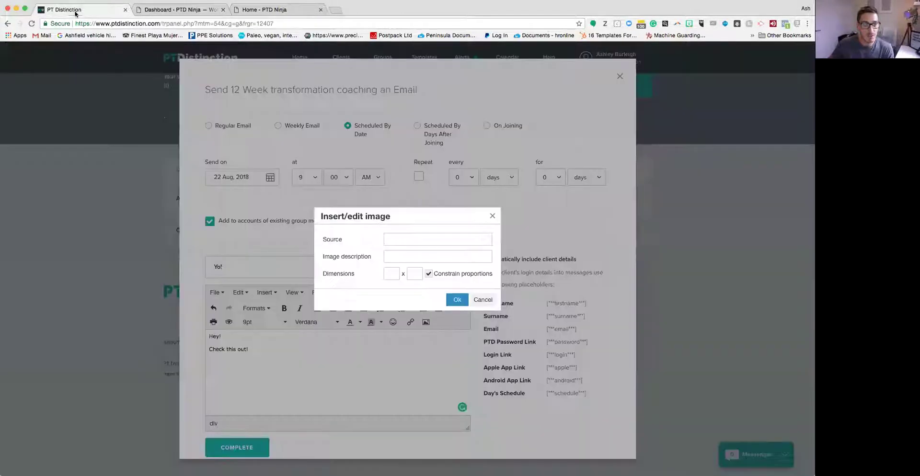
{"action": "right_click", "coordinate": [415, 237]}
{"action": "left_click", "coordinate": [431, 291]}
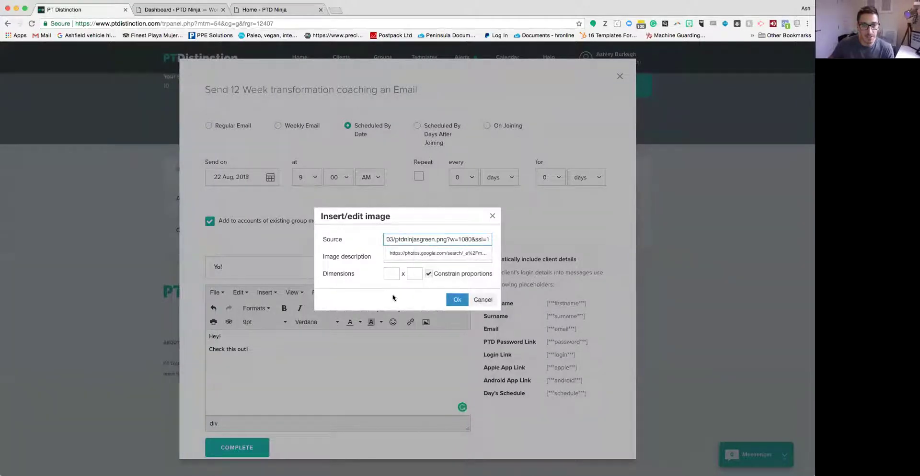
{"action": "left_click", "coordinate": [390, 275]}
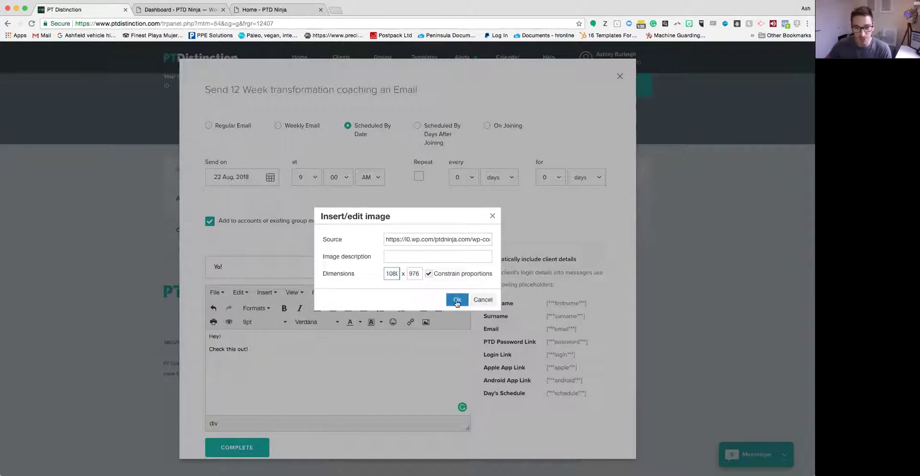
{"action": "left_click", "coordinate": [457, 300]}
Step: Delete the inserted mascot image, leaving 'Hey! Check this out!' as the body
{"action": "scroll", "coordinate": [380, 367], "scroll_direction": "down", "scroll_amount": 10}
{"action": "scroll", "coordinate": [380, 367], "scroll_direction": "up", "scroll_amount": 10}
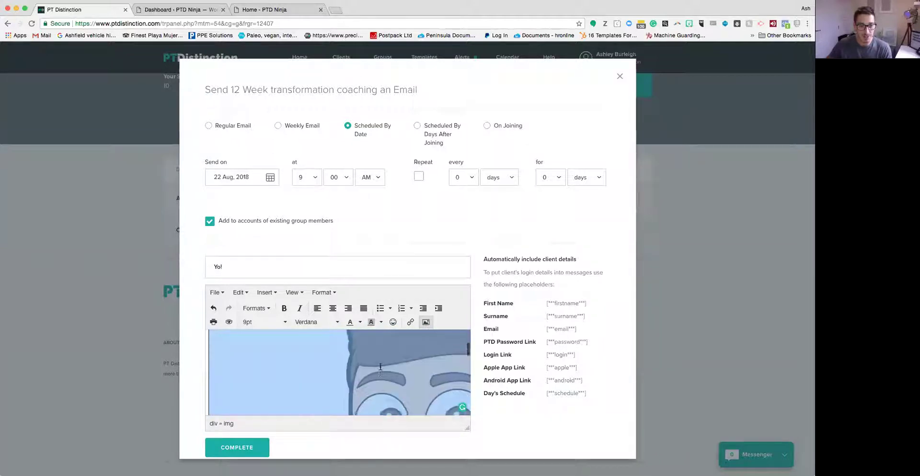
{"action": "scroll", "coordinate": [380, 370], "scroll_direction": "up", "scroll_amount": 2}
{"action": "key", "text": "BackSpace"}
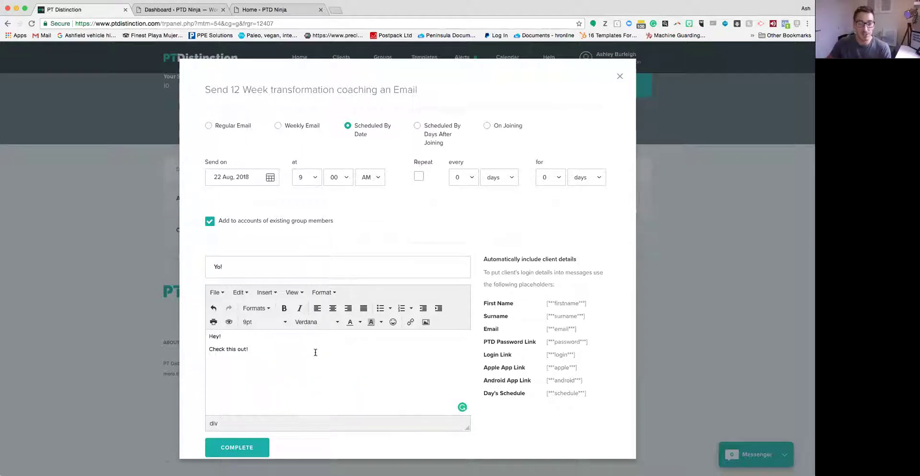
Step: Open the WordPress Media Library from the dashboard, closing the upload area again
{"action": "left_click", "coordinate": [187, 11]}
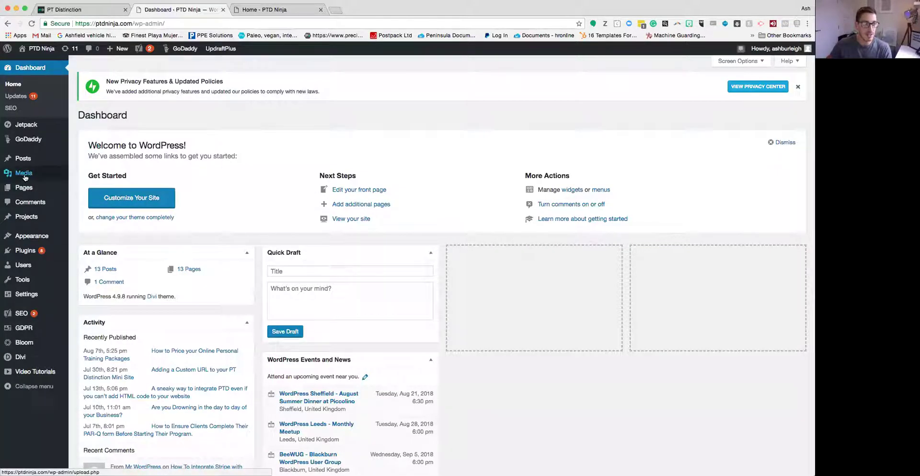
{"action": "mouse_move", "coordinate": [26, 175]}
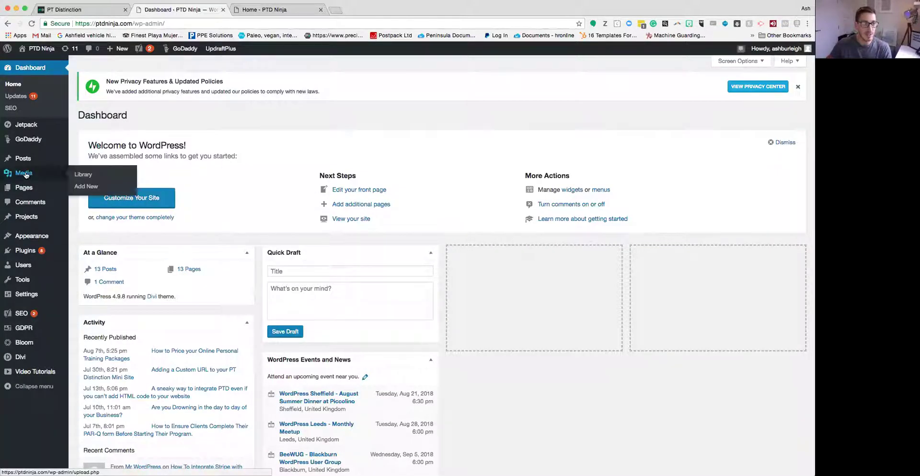
{"action": "left_click", "coordinate": [84, 176]}
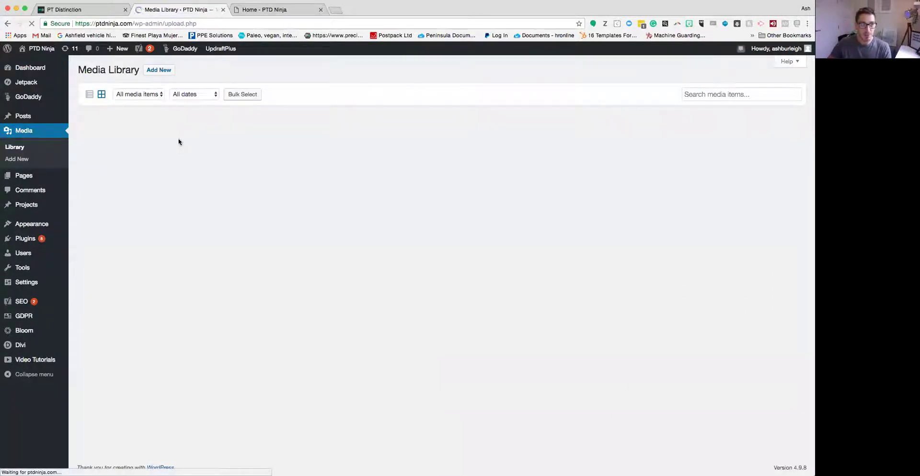
{"action": "left_click", "coordinate": [162, 71]}
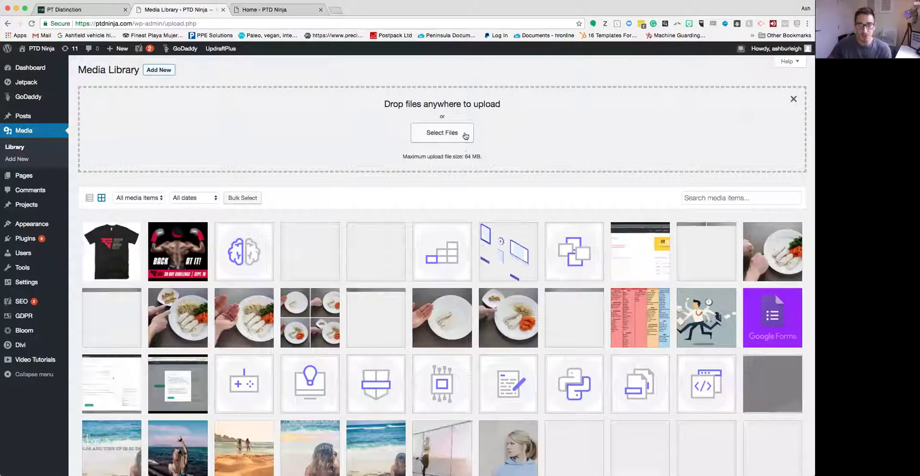
{"action": "left_click", "coordinate": [157, 71]}
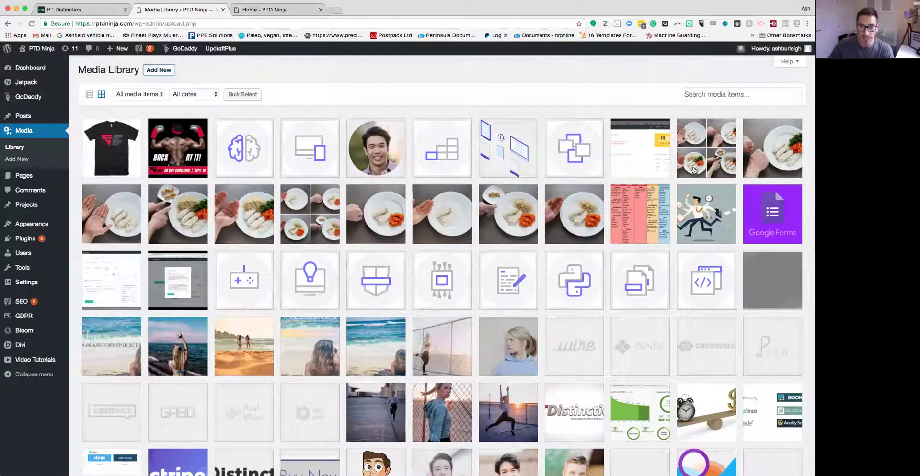
Step: Copy the full URL of the Geefit-email.jpg 'Back at it' image
{"action": "left_click", "coordinate": [183, 148]}
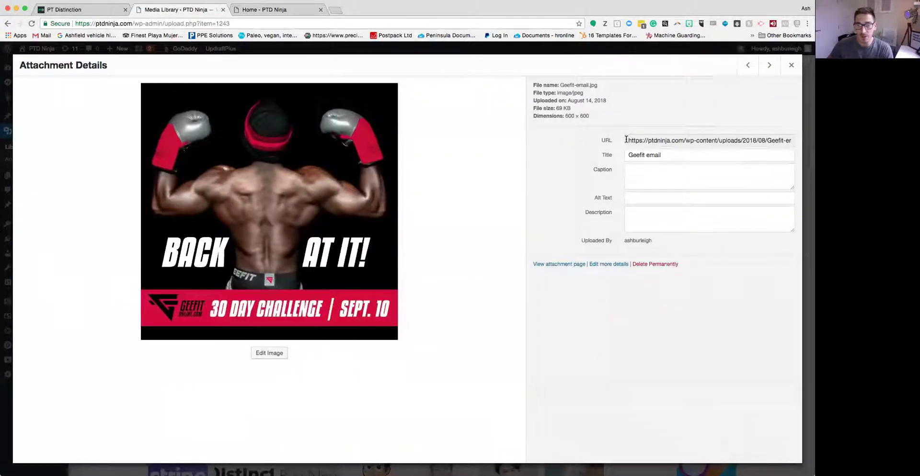
{"action": "mouse_move", "coordinate": [627, 140]}
{"action": "left_mouse_down"}
{"action": "mouse_move", "coordinate": [797, 141]}
{"action": "mouse_move", "coordinate": [620, 139]}
{"action": "left_mouse_up"}
{"action": "right_click", "coordinate": [686, 140]}
{"action": "left_click", "coordinate": [700, 157]}
Step: Insert the Geefit image into the email from its pasted URL, sized 600 x 600
{"action": "left_click", "coordinate": [67, 10]}
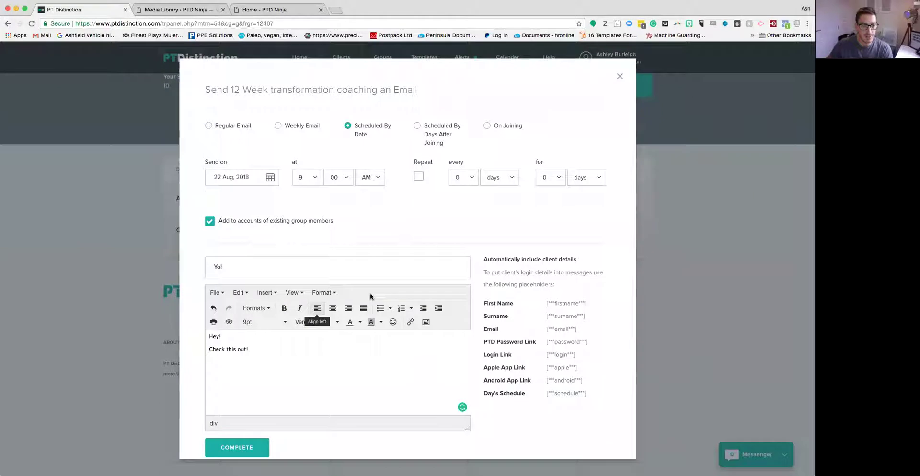
{"action": "left_click", "coordinate": [425, 322]}
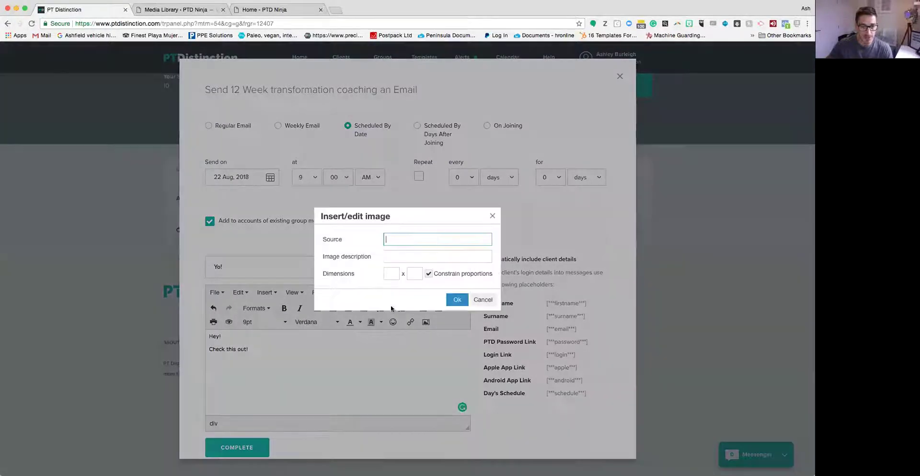
{"action": "left_click", "coordinate": [393, 238]}
{"action": "key", "text": "super+v"}
{"action": "left_click", "coordinate": [403, 257]}
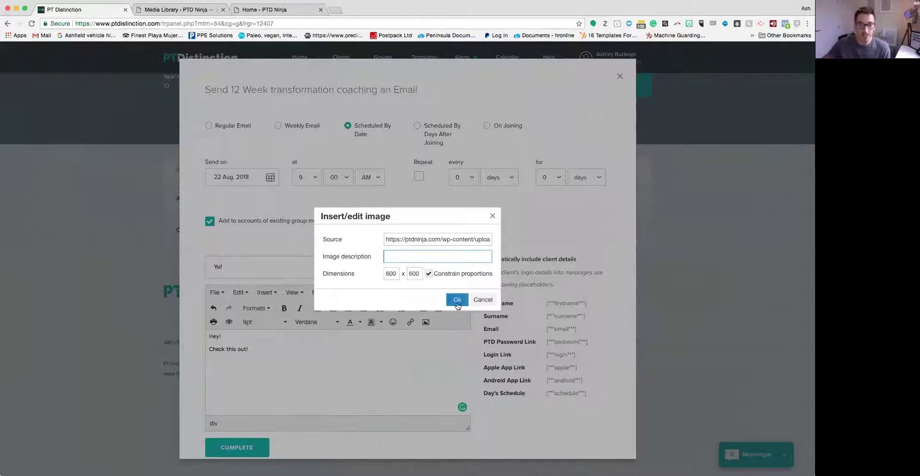
{"action": "left_click", "coordinate": [457, 299]}
{"action": "scroll", "coordinate": [406, 362], "scroll_direction": "down", "scroll_amount": 3}
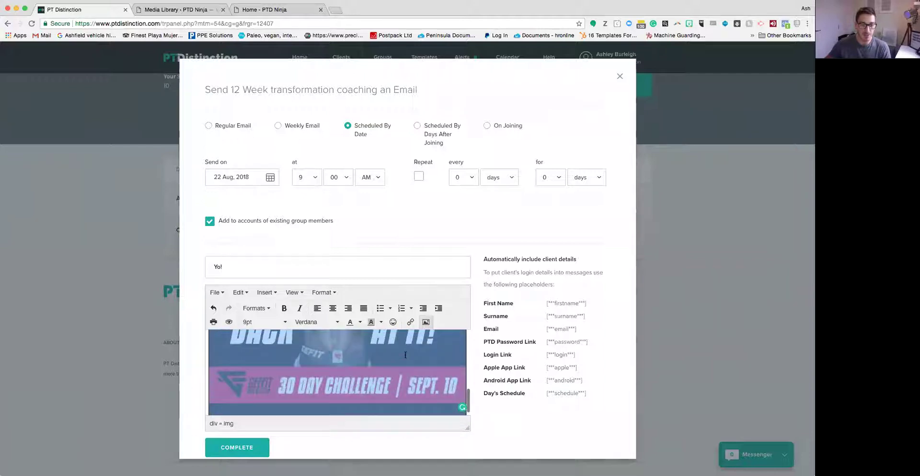
{"action": "scroll", "coordinate": [405, 363], "scroll_direction": "up", "scroll_amount": 5}
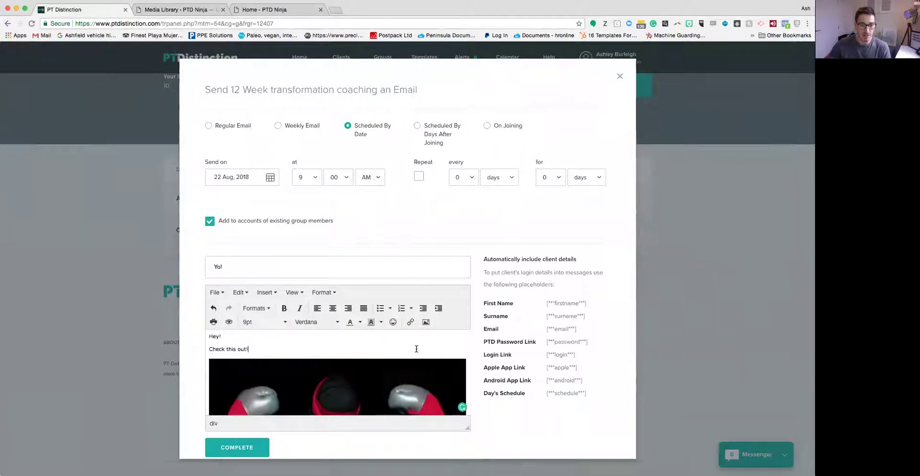
Step: Close the email composer, then open and dismiss the group's email header options unchanged
{"action": "left_click", "coordinate": [619, 76]}
{"action": "scroll", "coordinate": [494, 159], "scroll_direction": "up", "scroll_amount": 2}
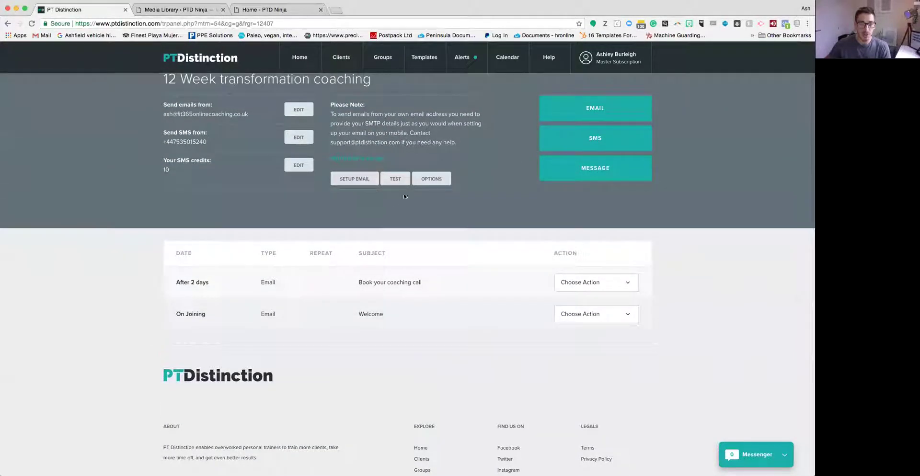
{"action": "left_click", "coordinate": [428, 180]}
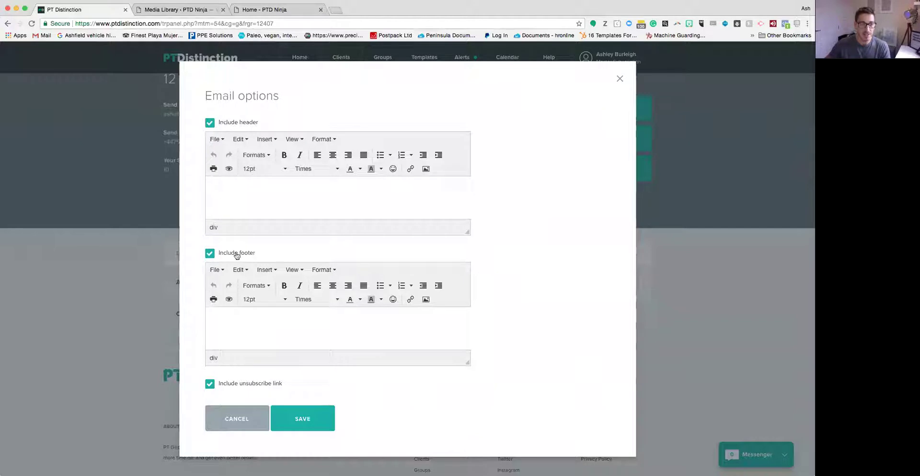
{"action": "left_click", "coordinate": [425, 170]}
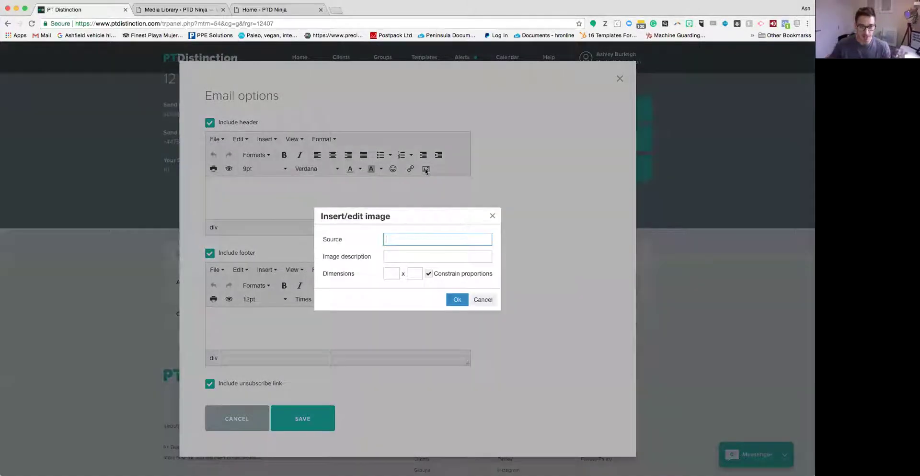
{"action": "left_click", "coordinate": [492, 216]}
{"action": "left_click", "coordinate": [619, 79]}
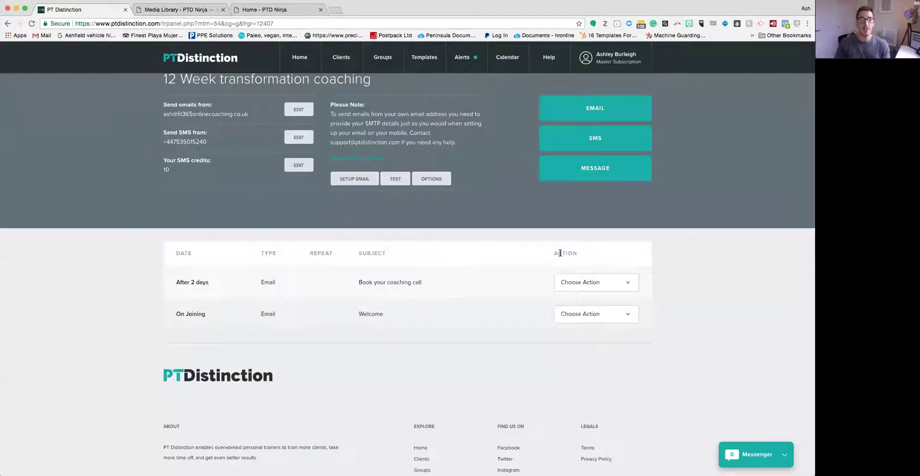